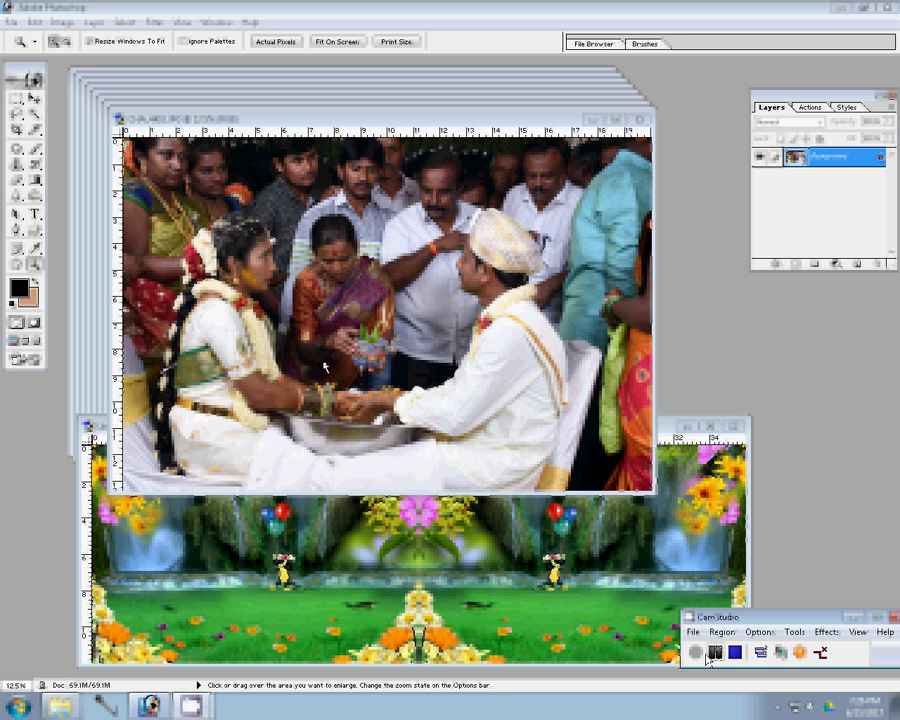
# - Resize the first wedding photo and place it on the floral banner's right edge
pyautogui.click(55, 24)
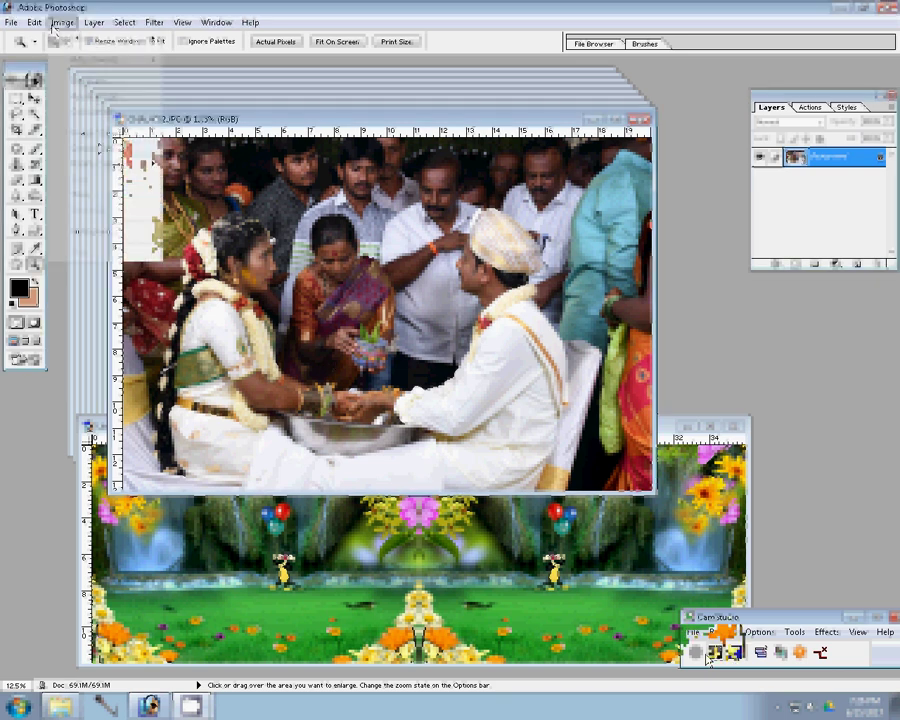
pyautogui.hotkey('ctrl', 'alt', 'i')
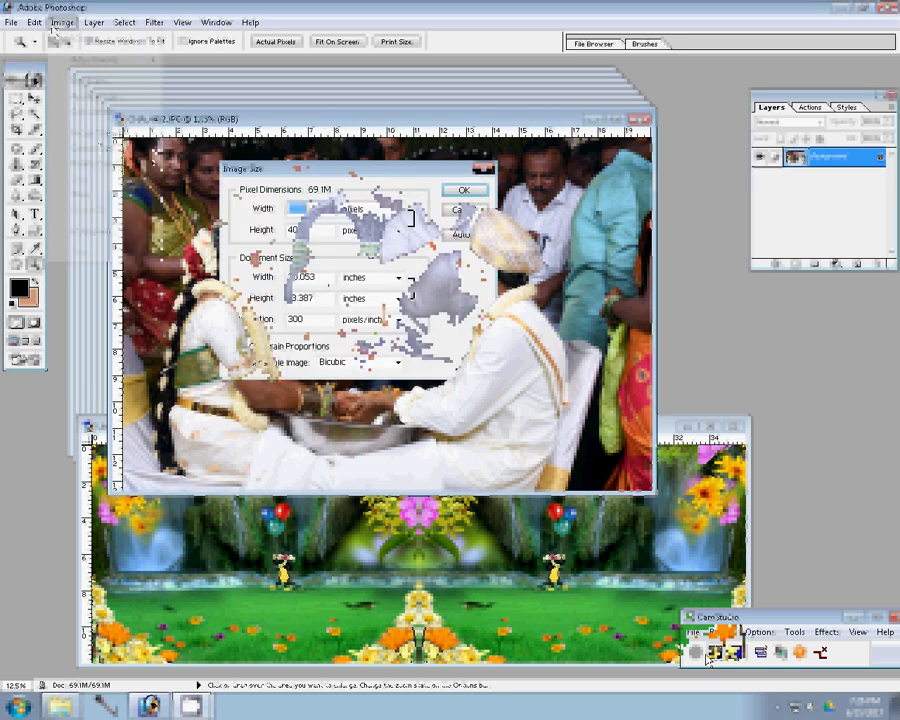
pyautogui.press('Escape')
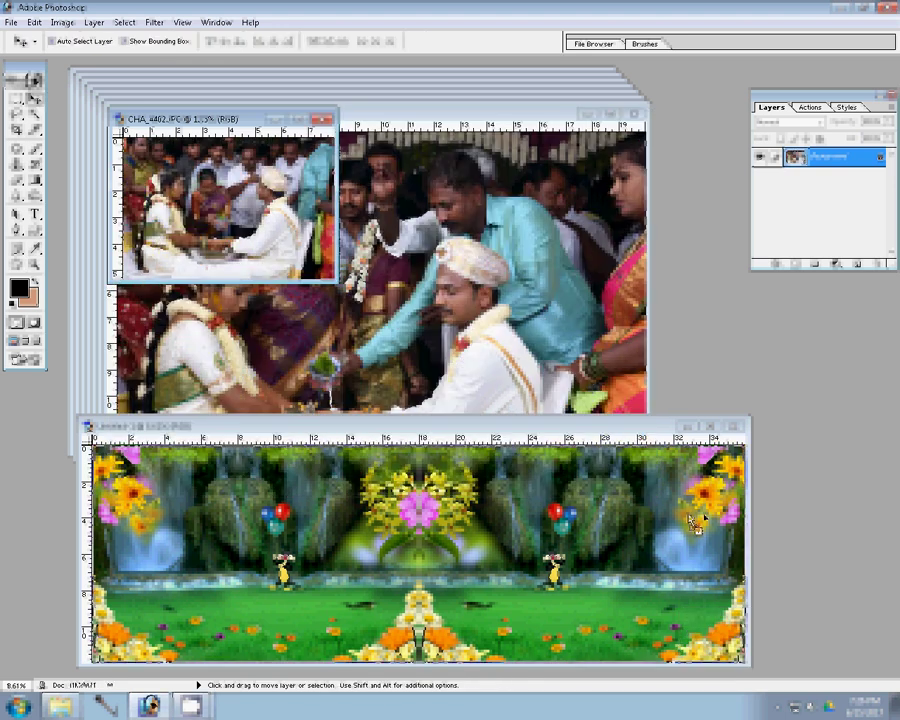
pyautogui.moveTo(707, 655); pyautogui.dragTo(630, 520)
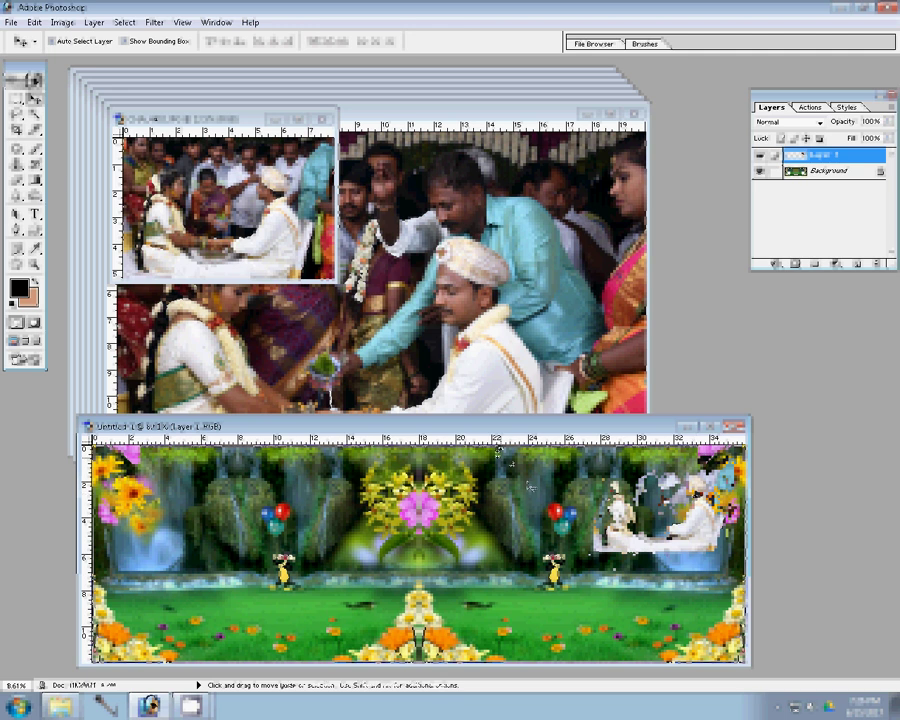
# - Close the first photo unsaved, then size the second photo and stack it below the first
pyautogui.hotkey('ctrl', 'Tab')
pyautogui.hotkey('ctrl', 'w')
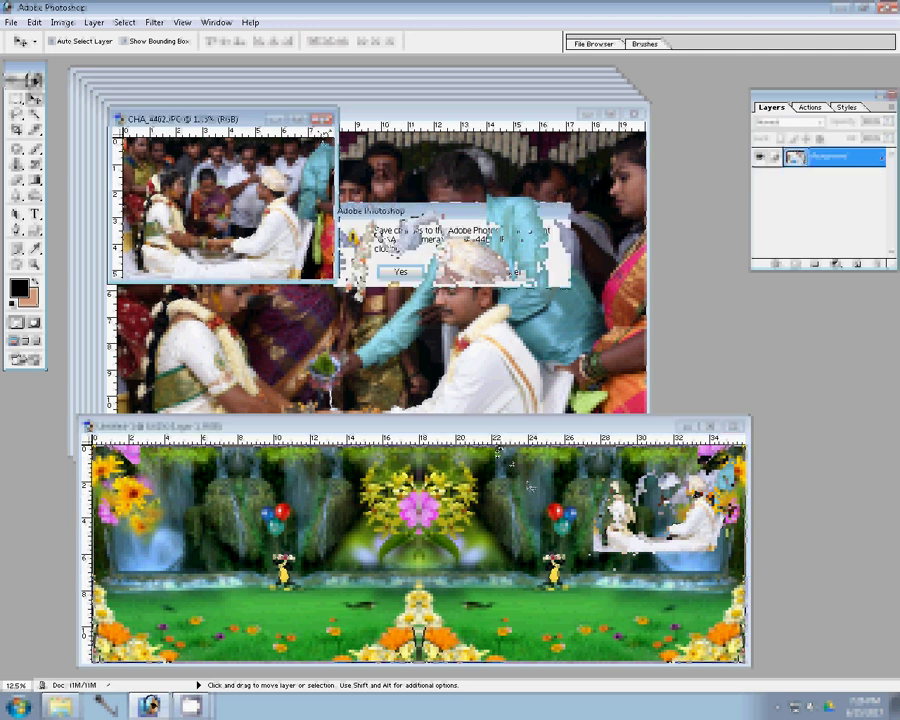
pyautogui.click(458, 272)
pyautogui.hotkey('ctrl', 'alt', 'i')
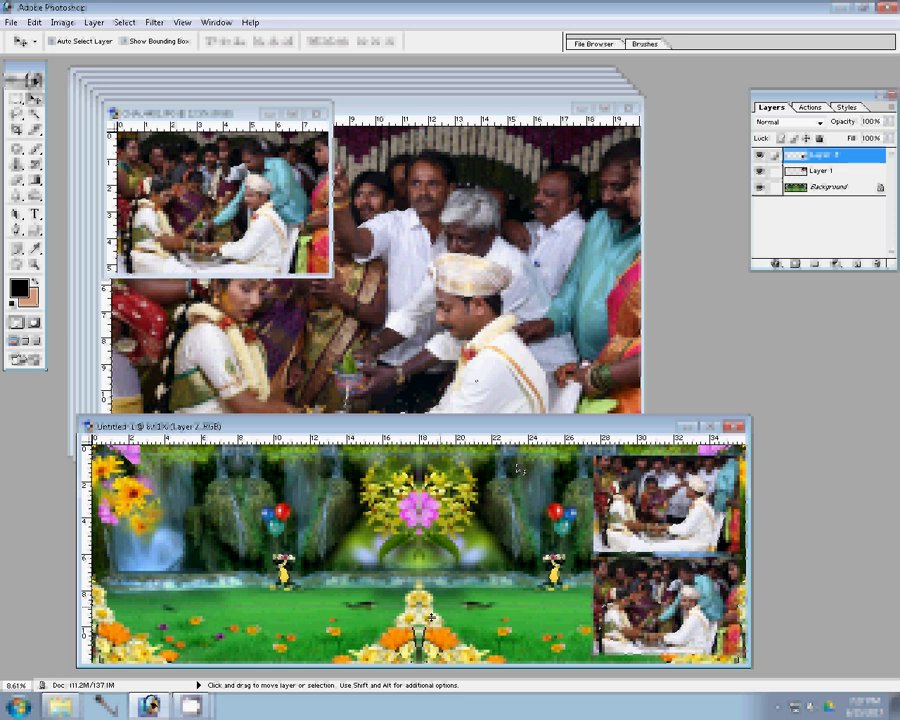
pyautogui.click(318, 113)
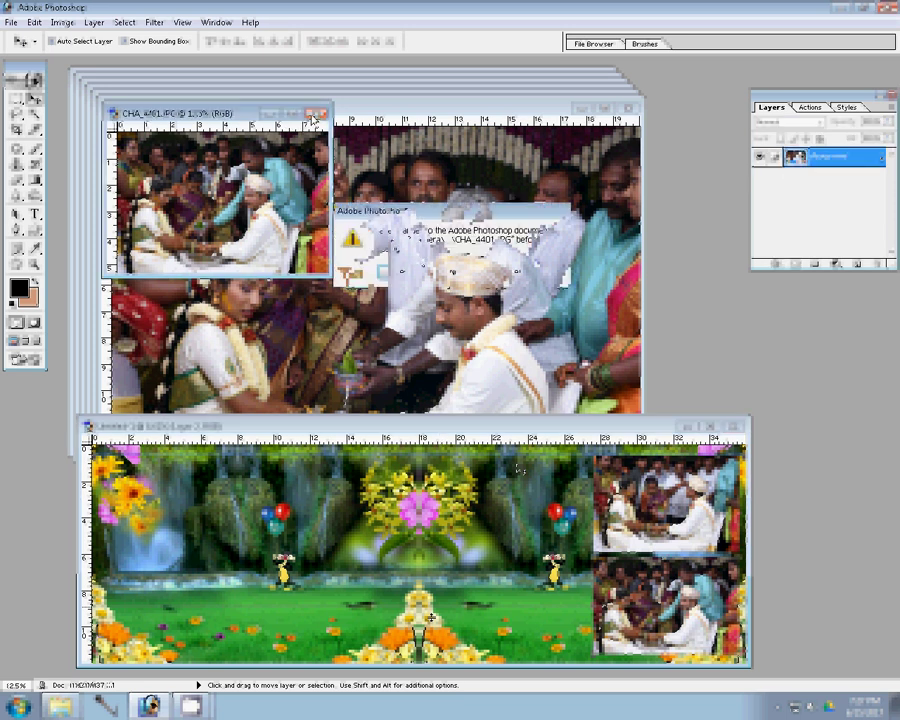
# - Resize the third wedding photo, add it to the grid, and close its source unsaved
pyautogui.press('n')
pyautogui.hotkey('ctrl', 'alt', 'i')
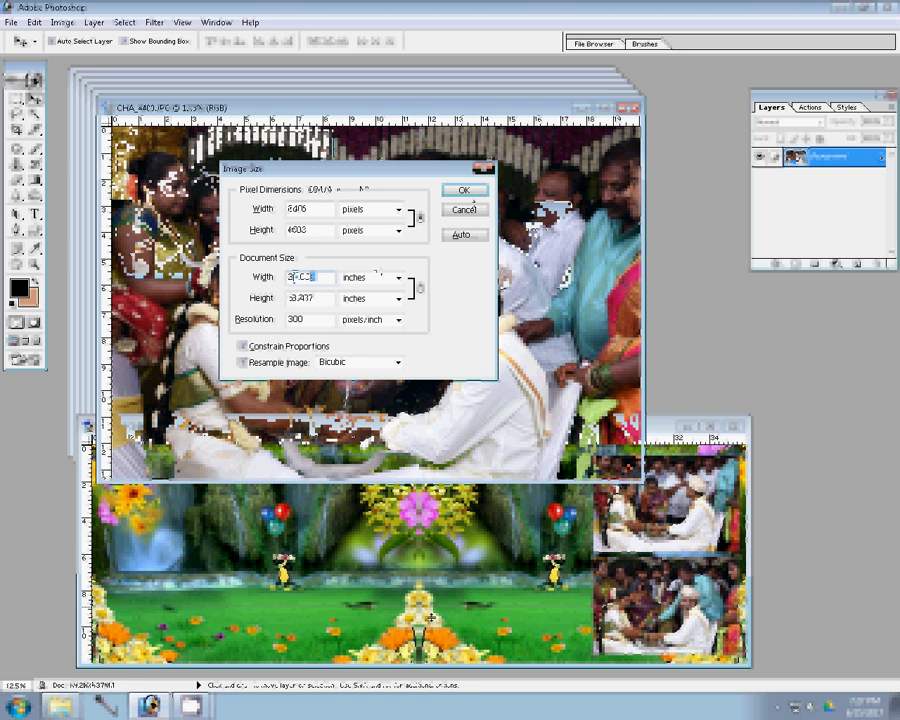
pyautogui.press('Return')
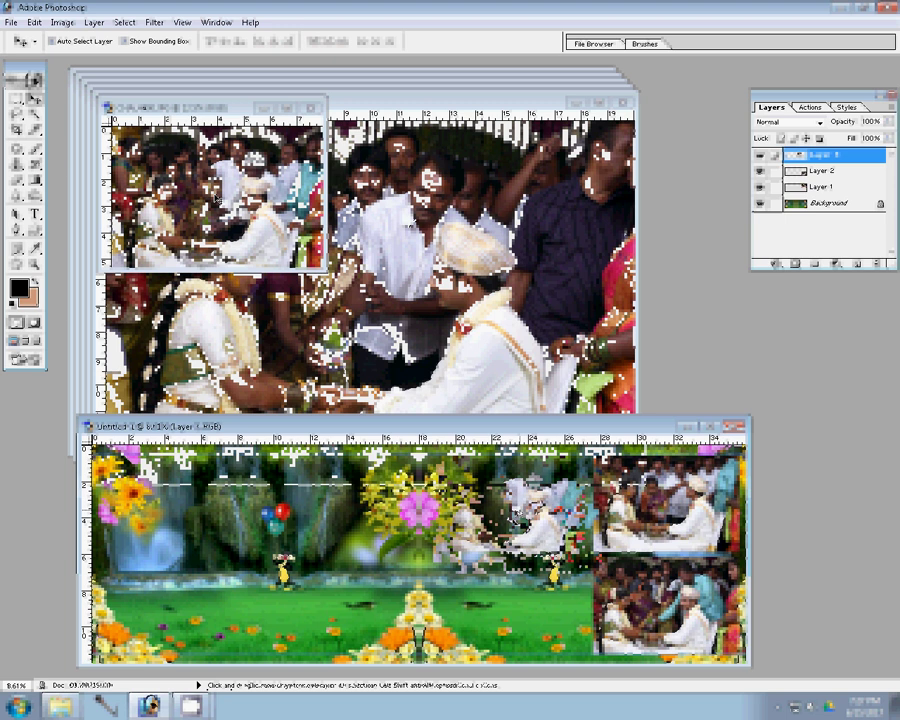
pyautogui.hotkey('ctrl', 'alt', 'w')
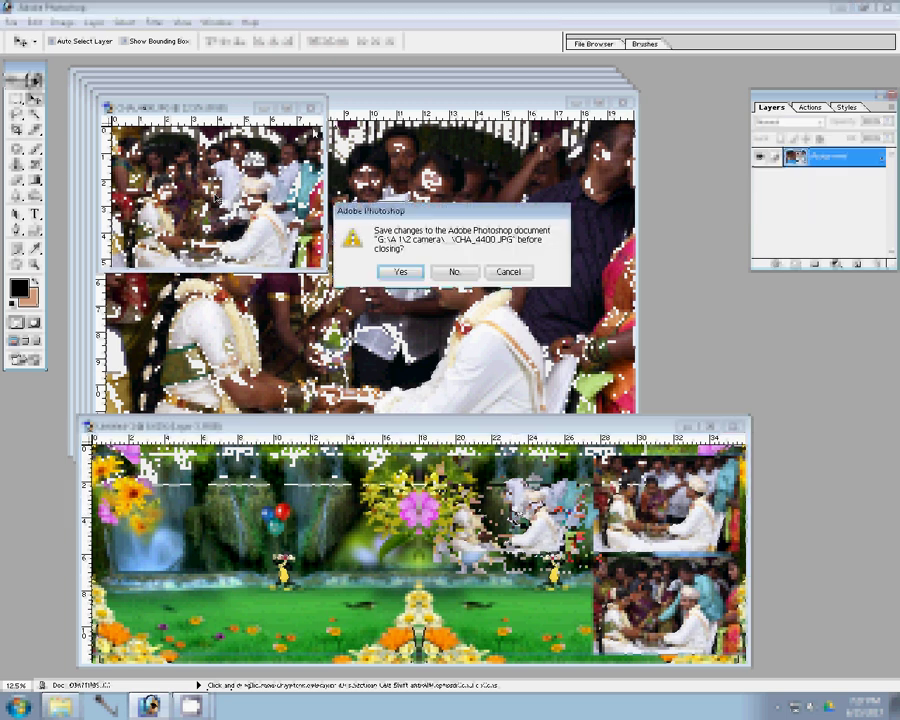
pyautogui.click(442, 270)
# - Resize CHA_4399 to 9000 px wide, add it to the album page, and close it unsaved
pyautogui.hotkey('ctrl', 'alt', 'i')
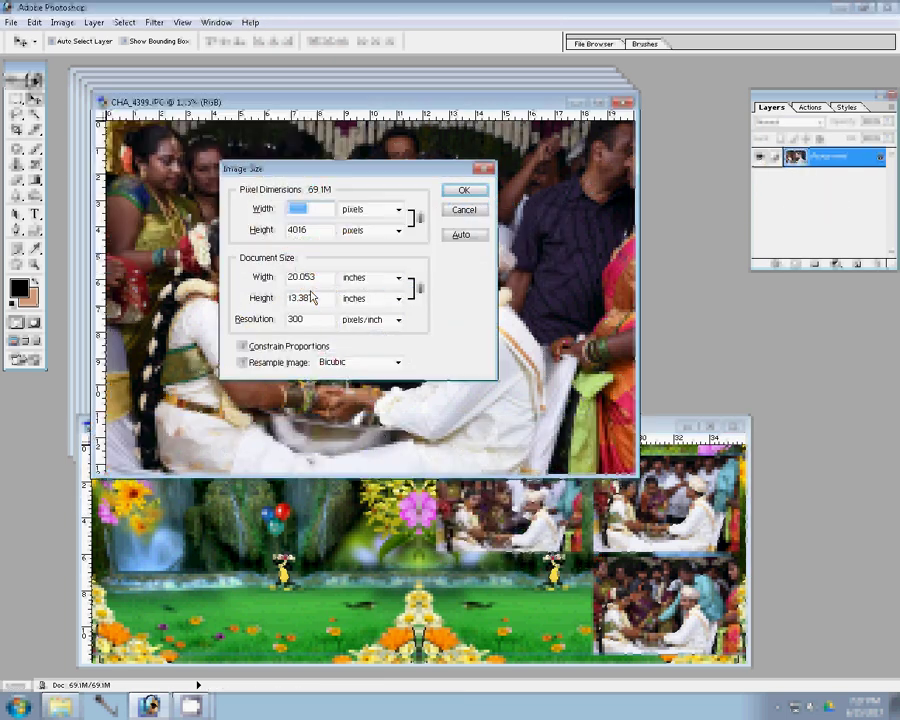
pyautogui.write('9000')
pyautogui.press('Return')
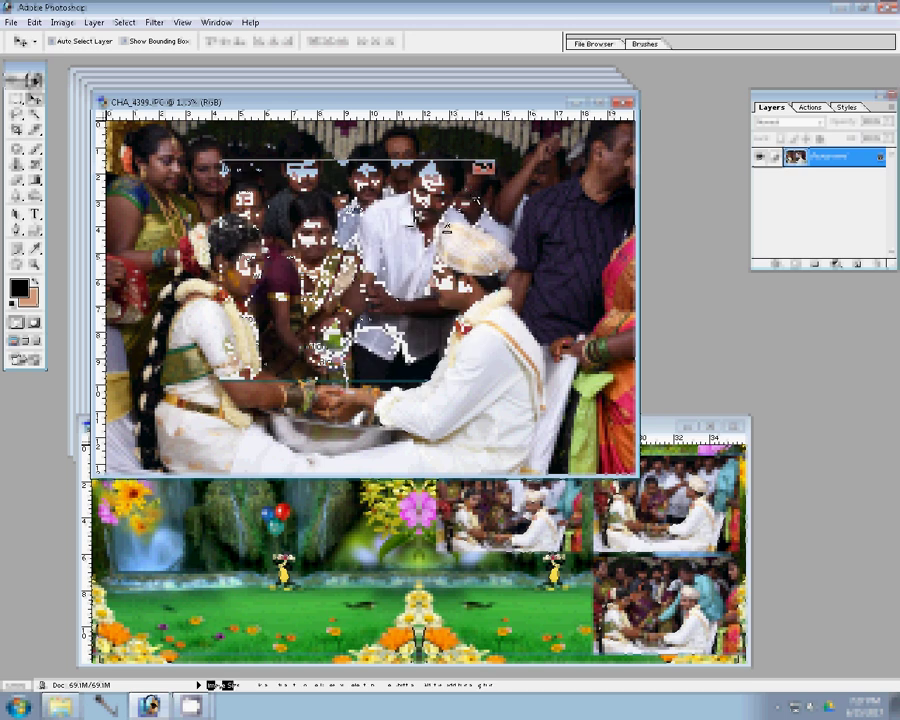
pyautogui.click(553, 601)
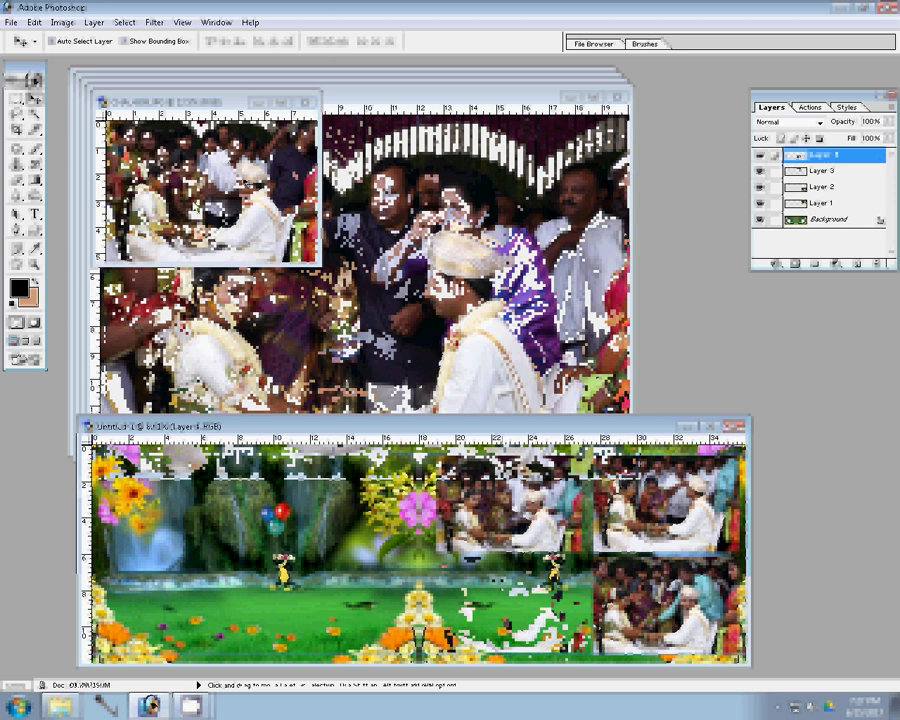
pyautogui.click(137, 145)
pyautogui.hotkey('ctrl', 'w')
pyautogui.click(456, 274)
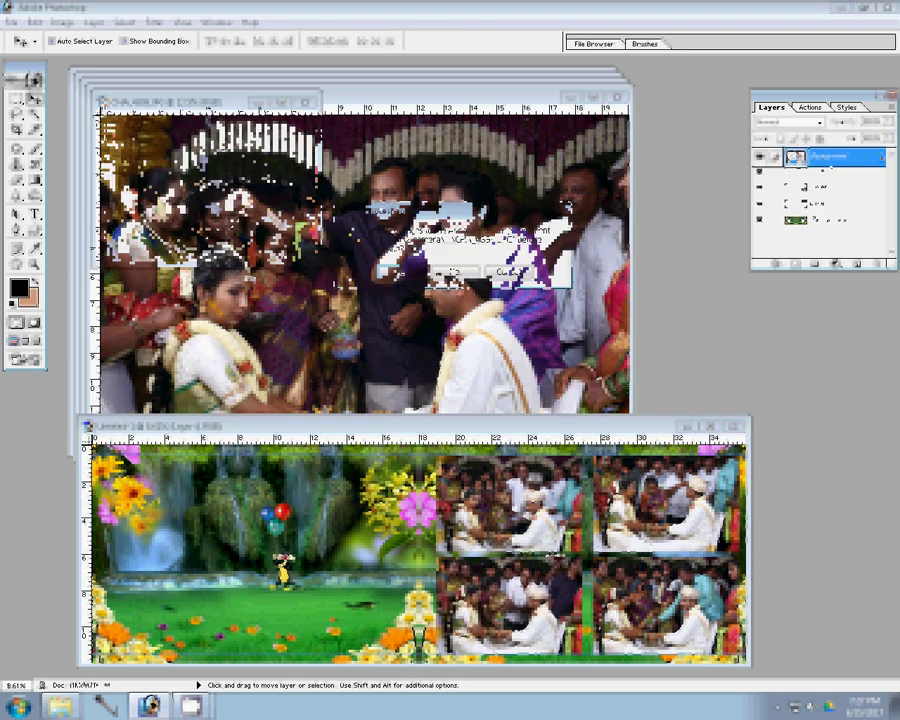
# - Resize CHA_4398 to 9000 px wide, place it on the page's left side, and close it unsaved
pyautogui.hotkey('ctrl', 'alt', 'i')
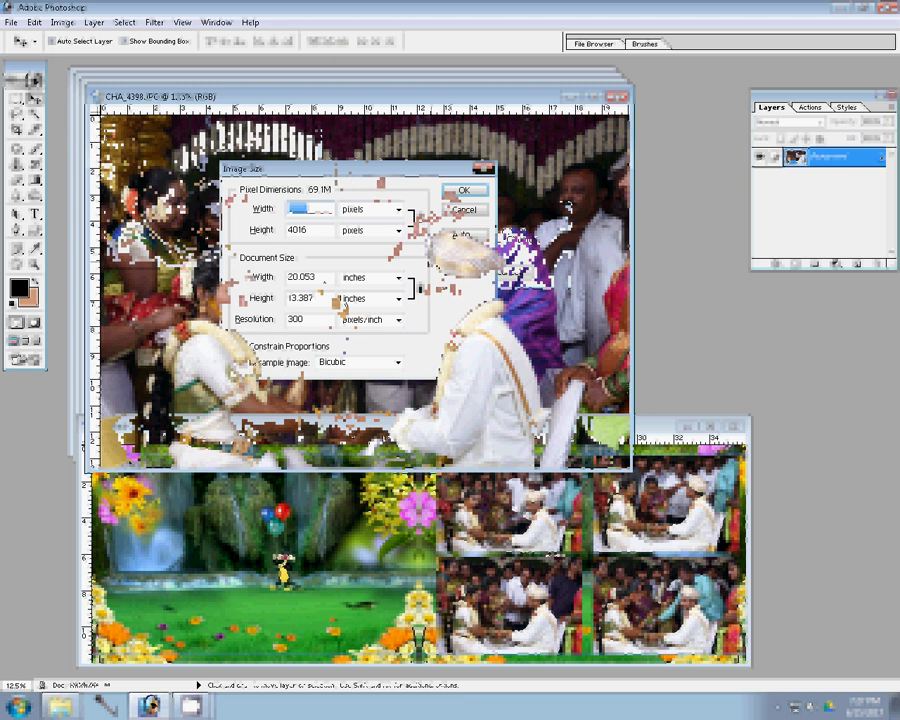
pyautogui.write('9000')
pyautogui.click(457, 192)
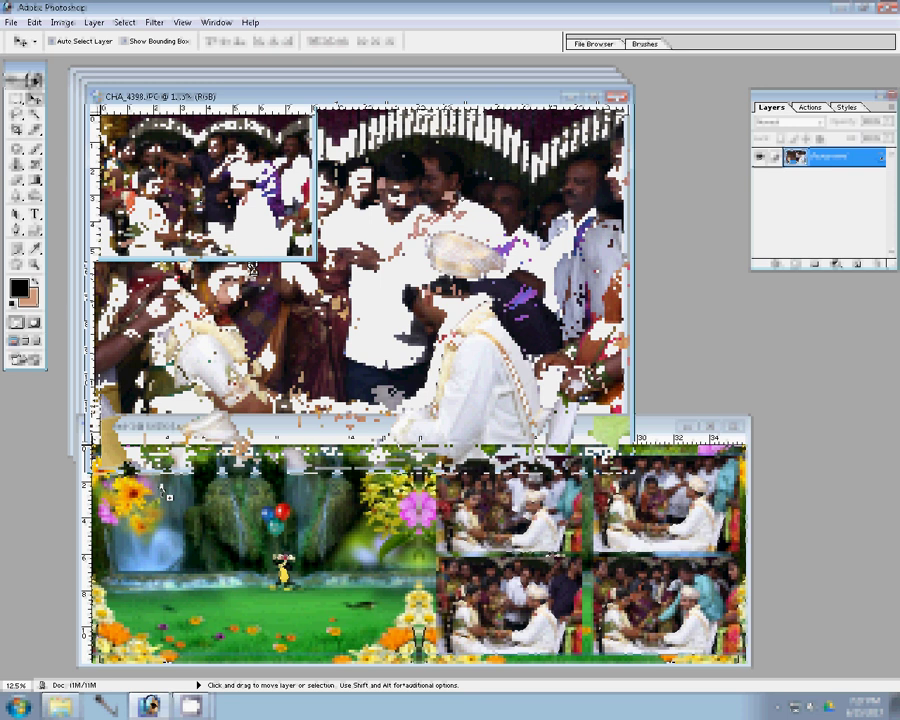
pyautogui.moveTo(252, 268)
pyautogui.mouseDown()
pyautogui.moveTo(168, 495)
pyautogui.moveTo(178, 497)
pyautogui.mouseUp()
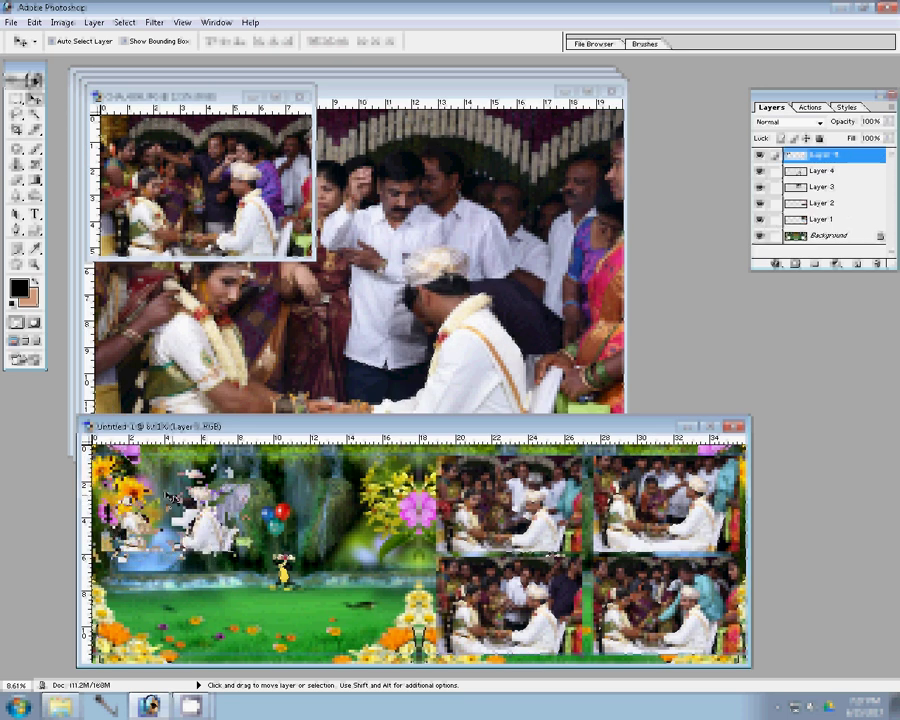
pyautogui.click(299, 96)
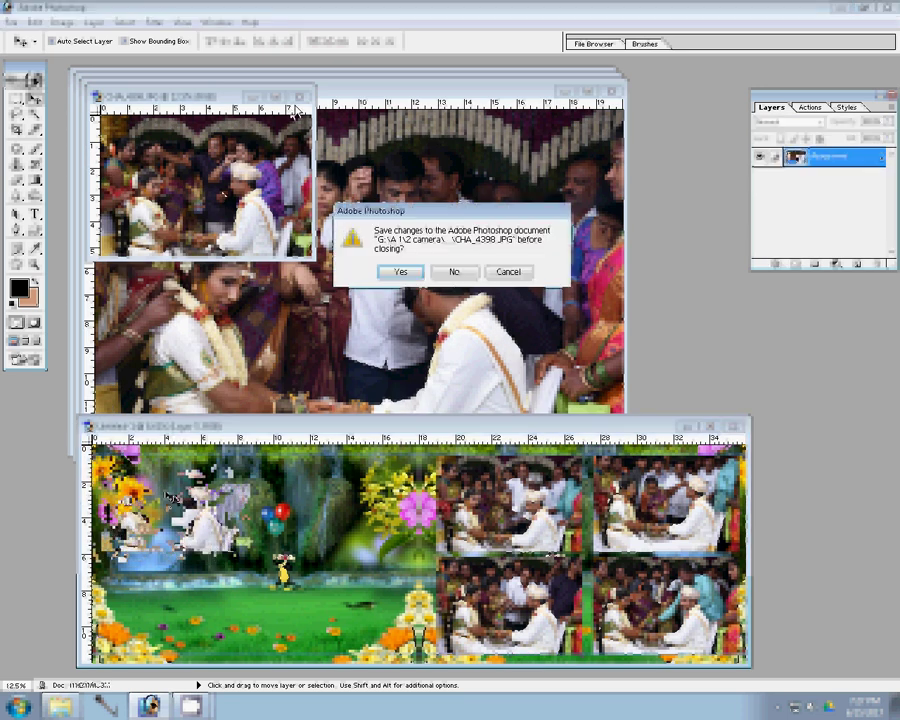
pyautogui.click(453, 271)
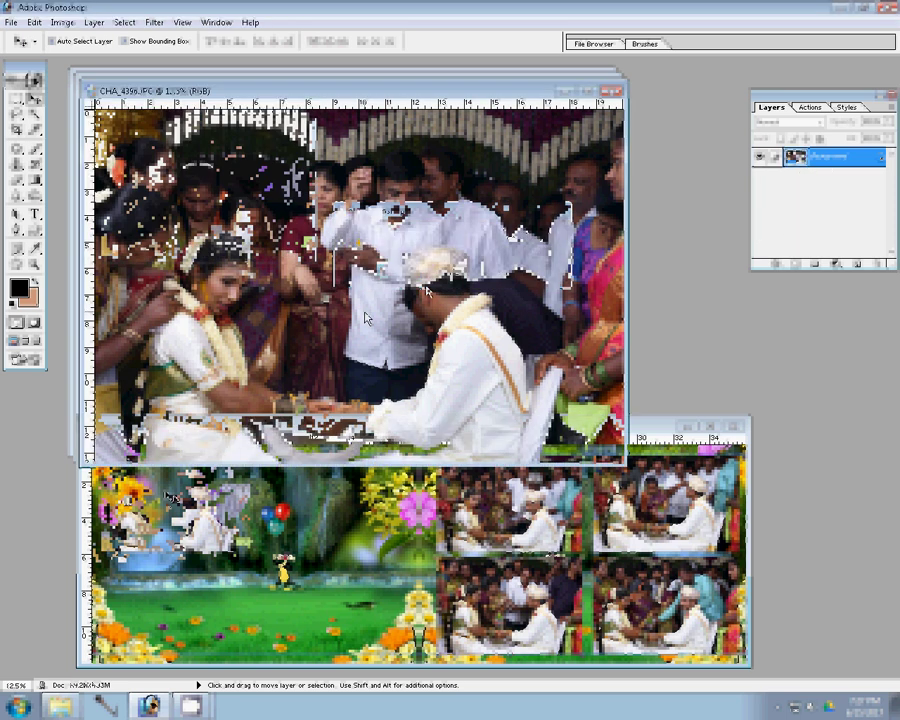
# - Resize CHA_4396 to 2400 px wide and position it at the page's lower-left
pyautogui.hotkey('ctrl', 'alt', 'i')
pyautogui.write('2400')
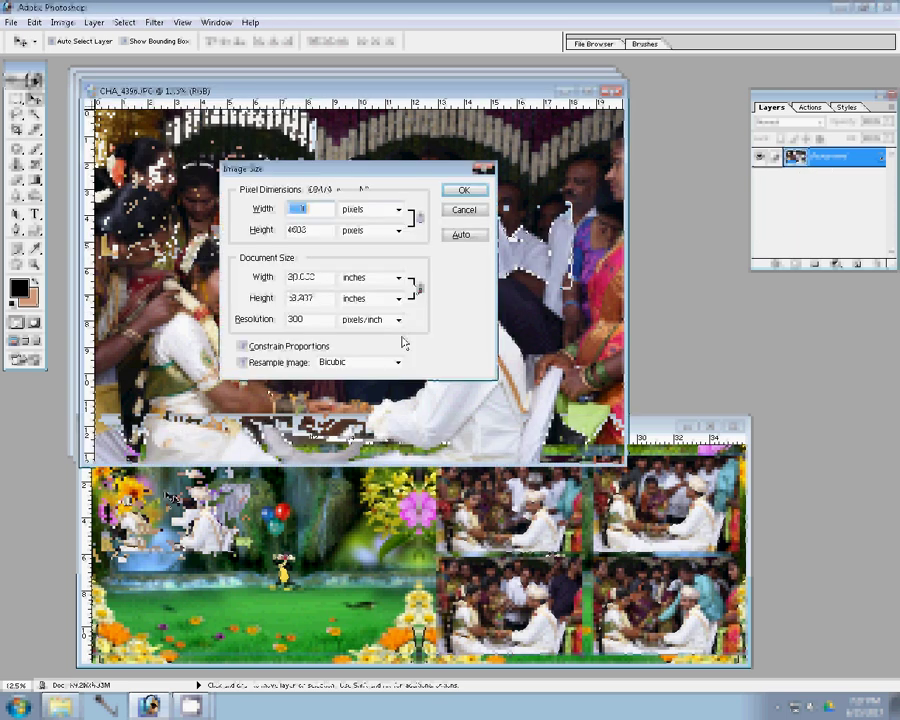
pyautogui.click(463, 192)
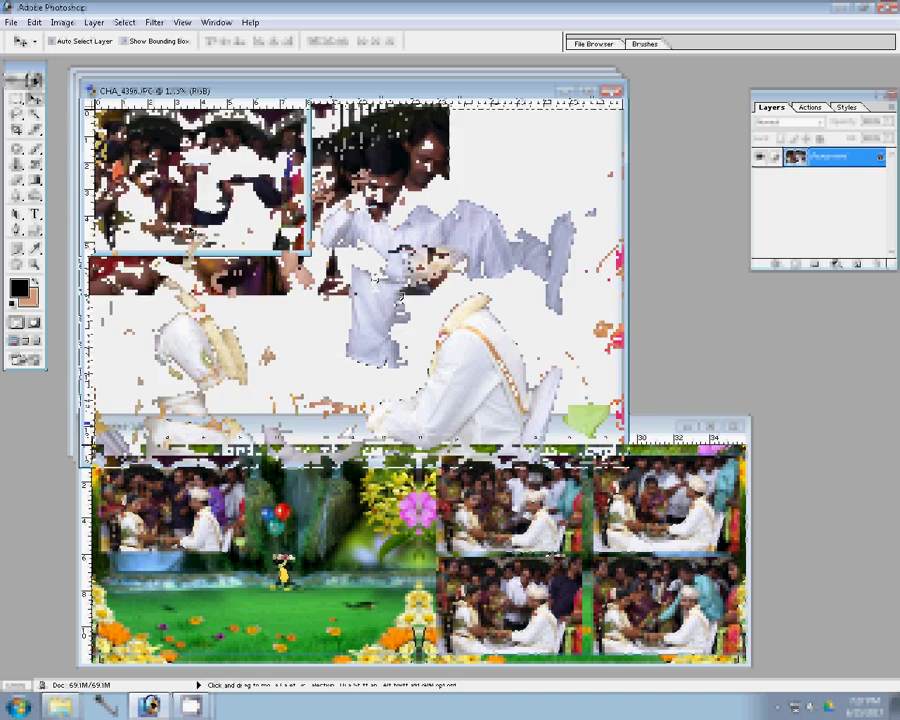
pyautogui.click(210, 570)
pyautogui.moveTo(210, 570); pyautogui.dragTo(210, 625)
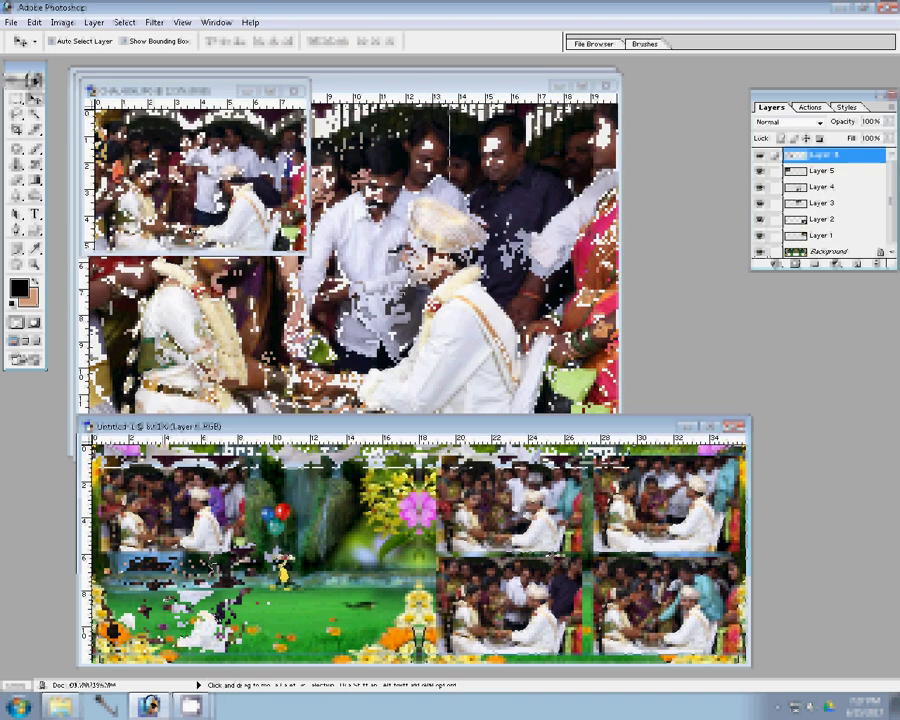
pyautogui.hotkey('ctrl', 'w')
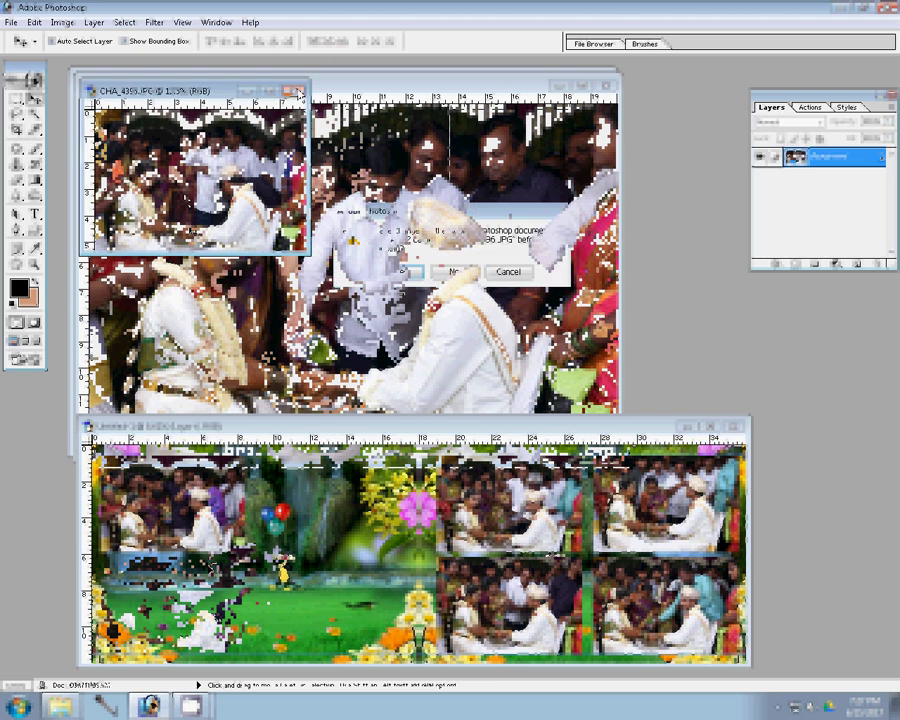
# - Shrink CHA_4395, add it to the album layout as Layer 7, and close it unsaved
pyautogui.click(455, 271)
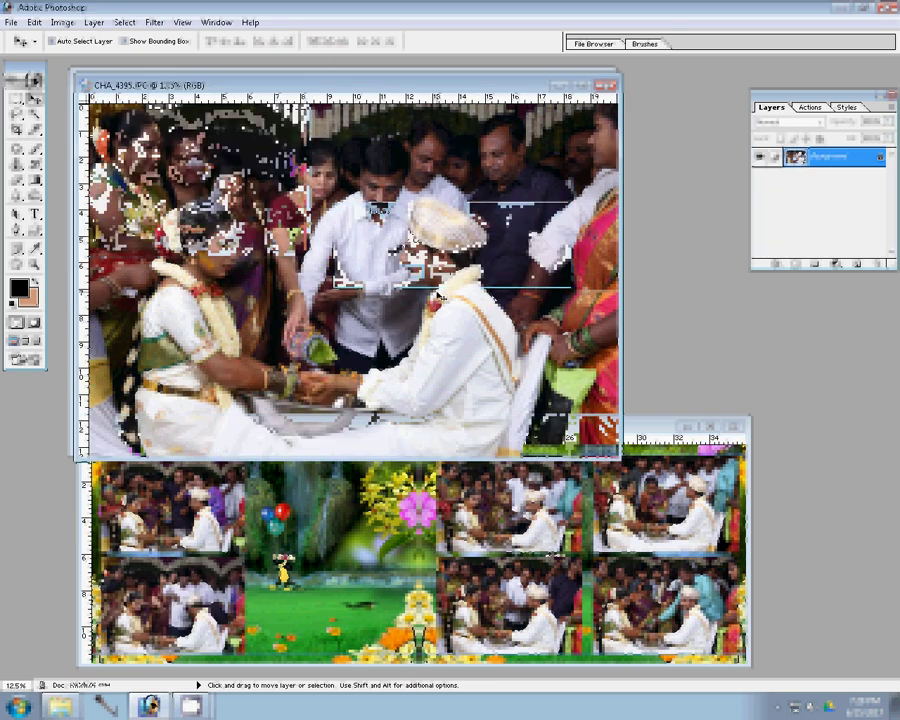
pyautogui.hotkey('ctrl', 'alt', 'i')
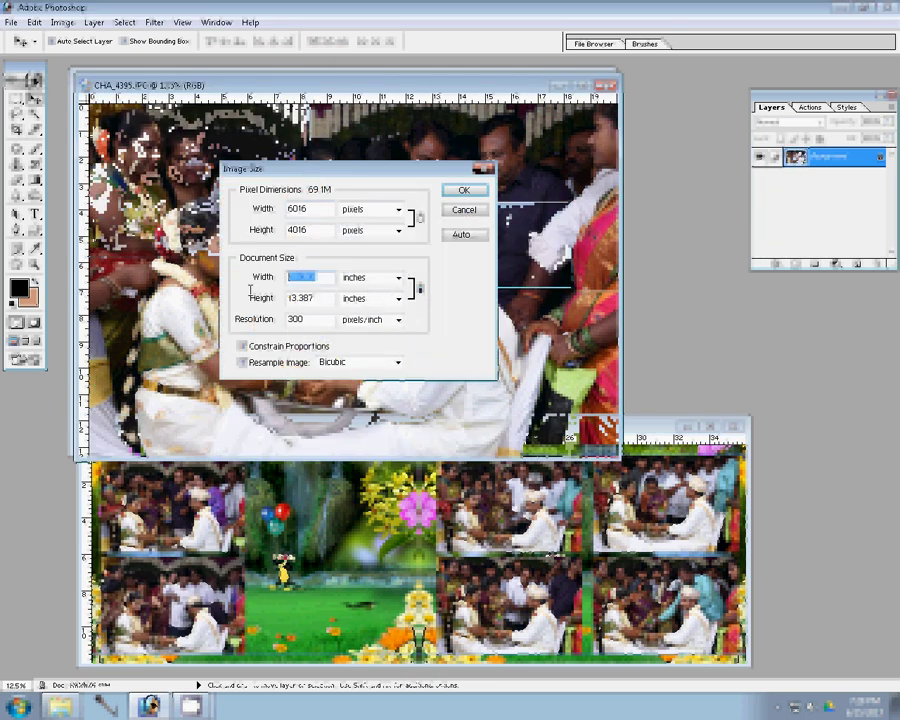
pyautogui.press('Return')
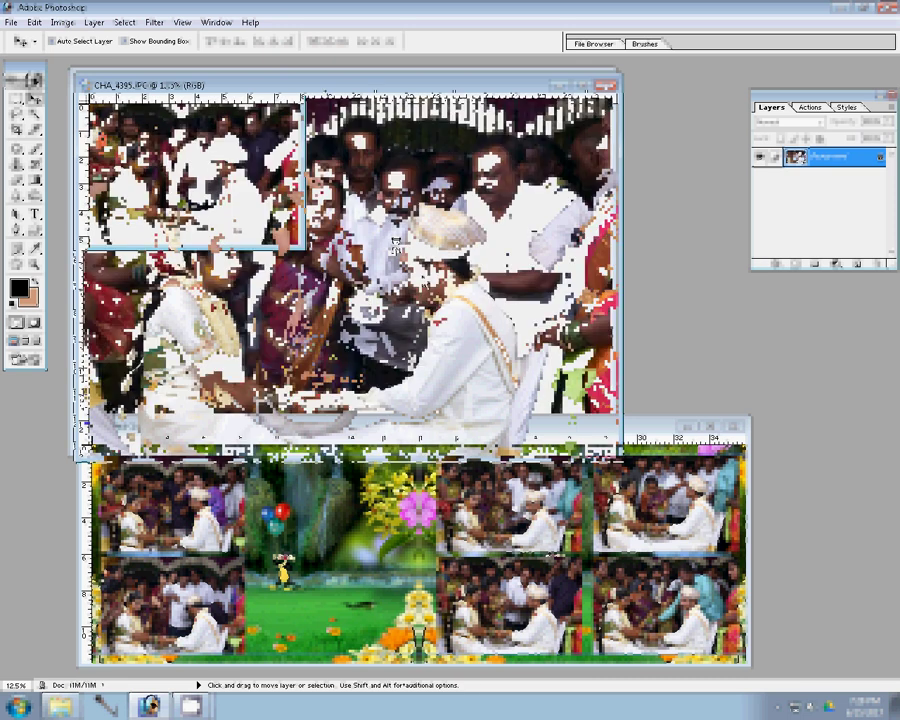
pyautogui.moveTo(297, 517); pyautogui.dragTo(297, 517)
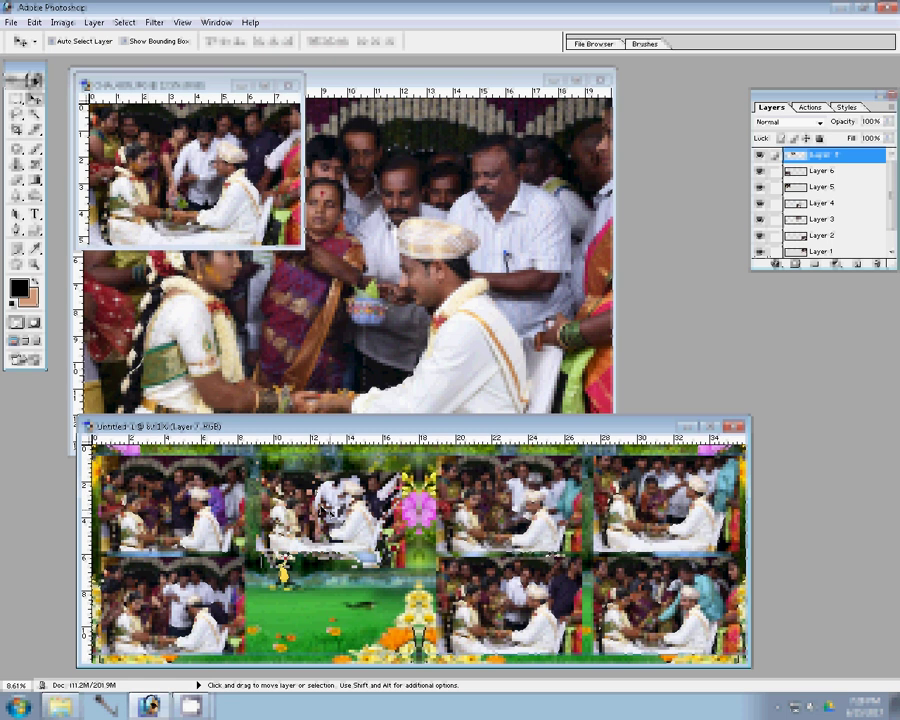
pyautogui.hotkey('ctrl', 'w')
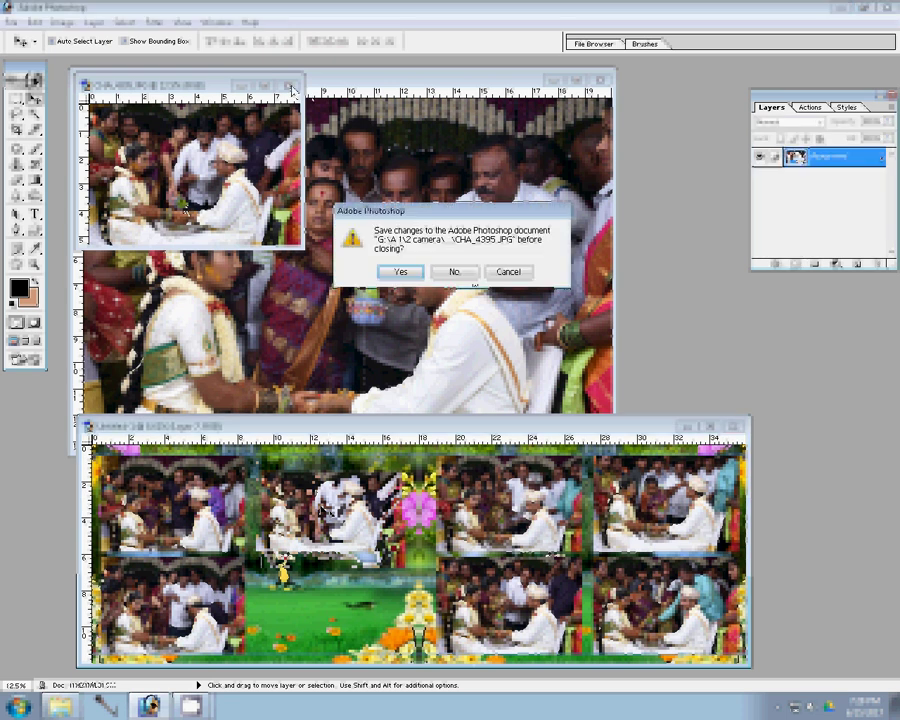
pyautogui.press('n')
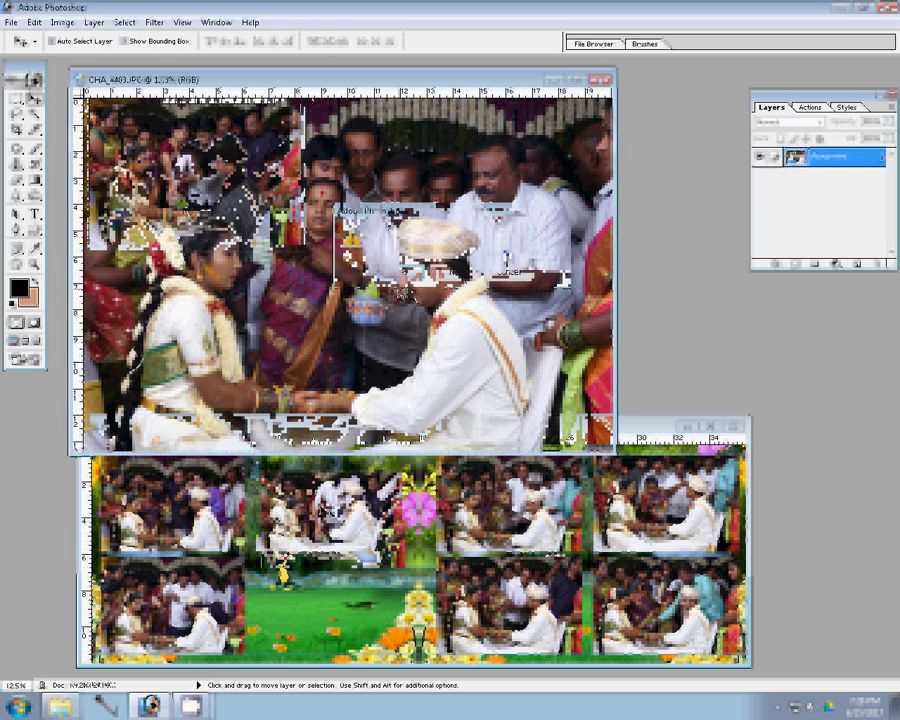
# - Shrink CHA_4403, add it as Layer 8, and close its window
pyautogui.hotkey('ctrl', 'alt', 'i')
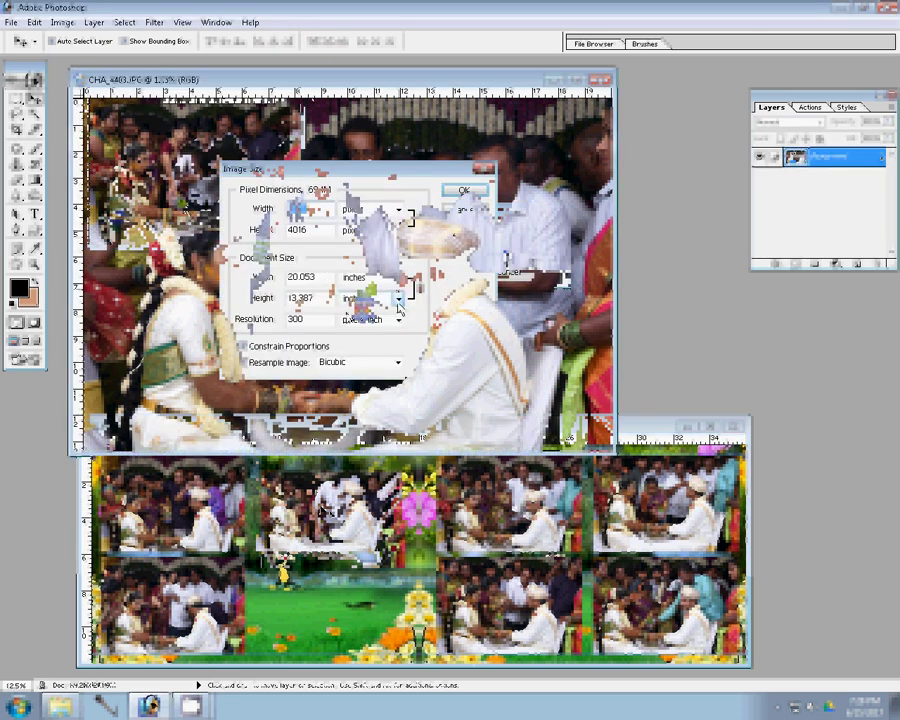
pyautogui.press('Return')
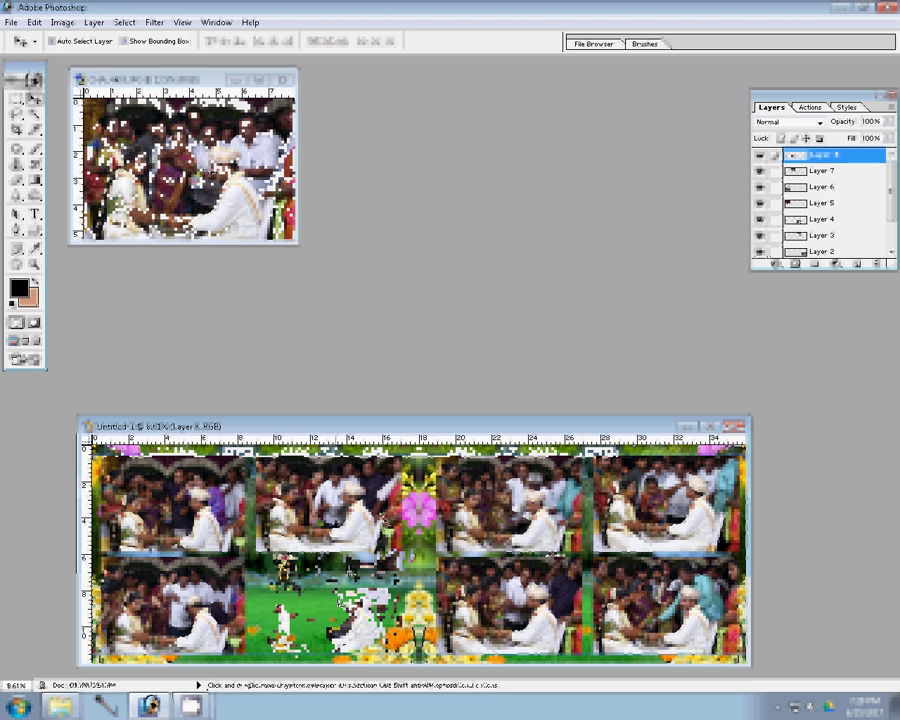
pyautogui.hotkey('ctrl', 'Tab')
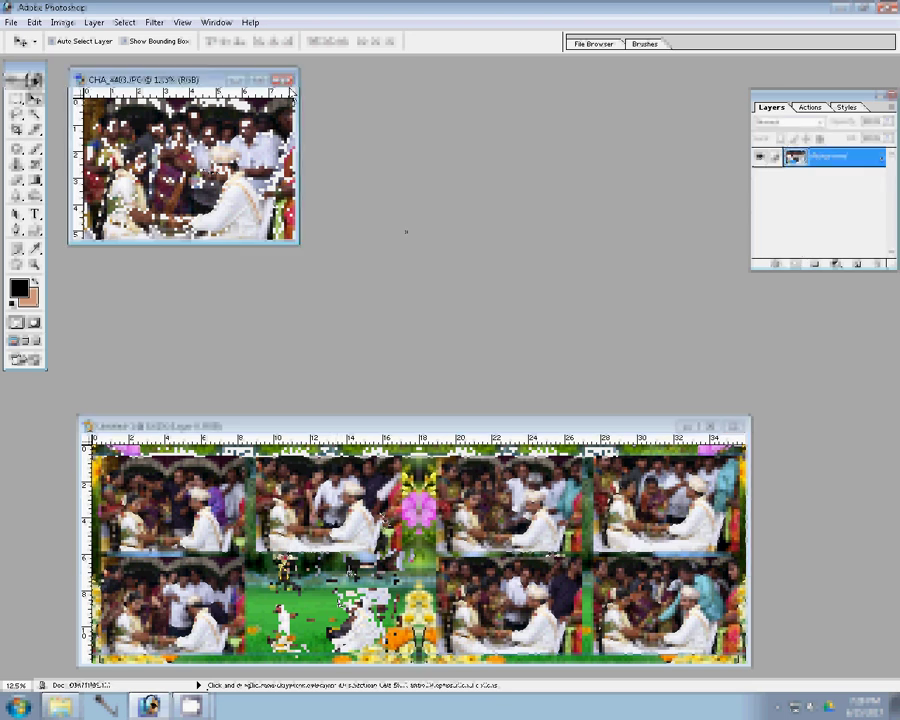
pyautogui.hotkey('ctrl', 'w')
# - Discard CHA_4403's changes, raise Layer 3, and merge all visible photo layers into one
pyautogui.click(452, 272)
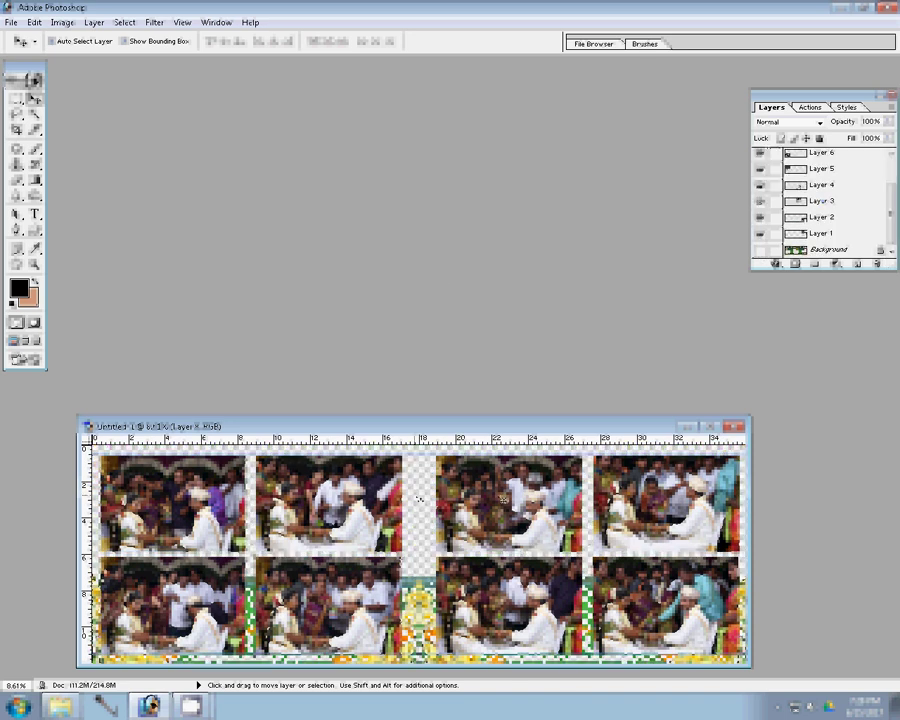
pyautogui.keyDown('ctrl'); pyautogui.click(502, 498); pyautogui.keyUp('ctrl')
pyautogui.hotkey('ctrl', ']')
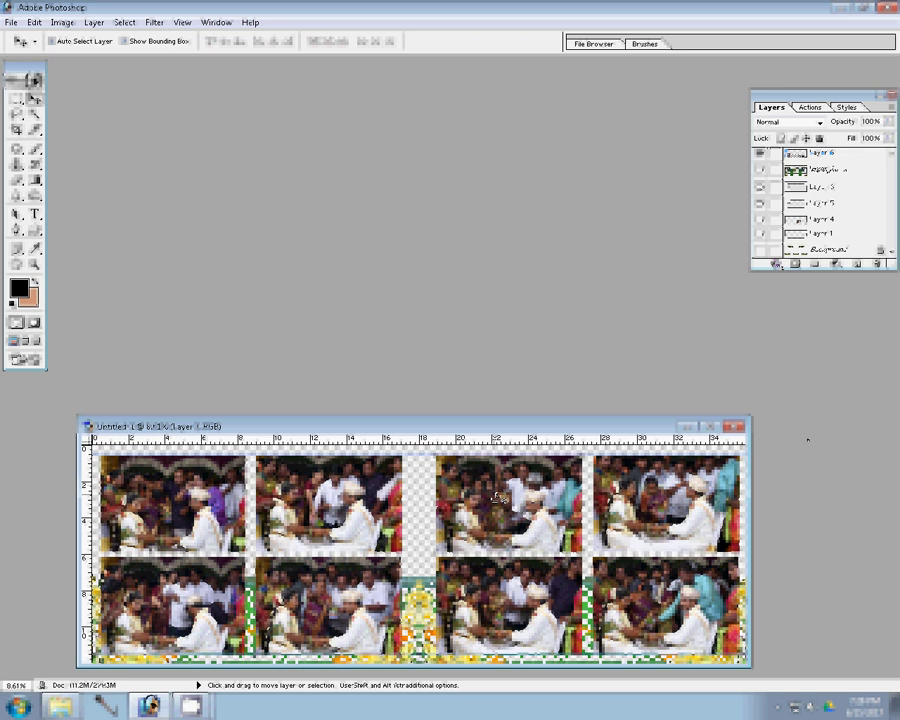
pyautogui.hotkey('ctrl', 'shift', 'e')
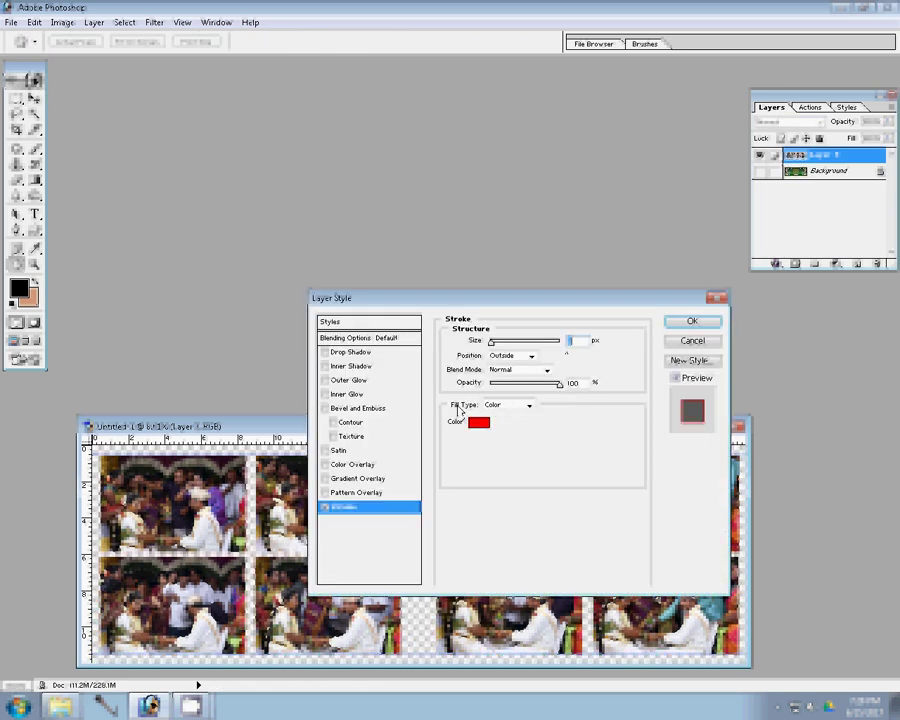
# - Apply a 10 px Stroke with Pattern fill type using the yellow pattern
pyautogui.click(480, 421)
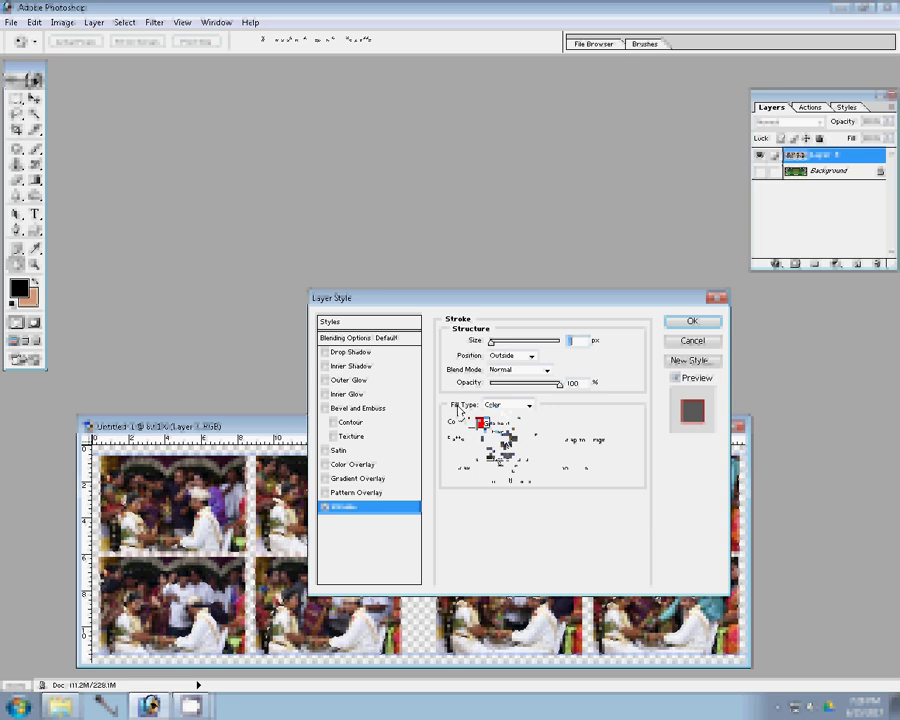
pyautogui.click(495, 432)
pyautogui.click(500, 438)
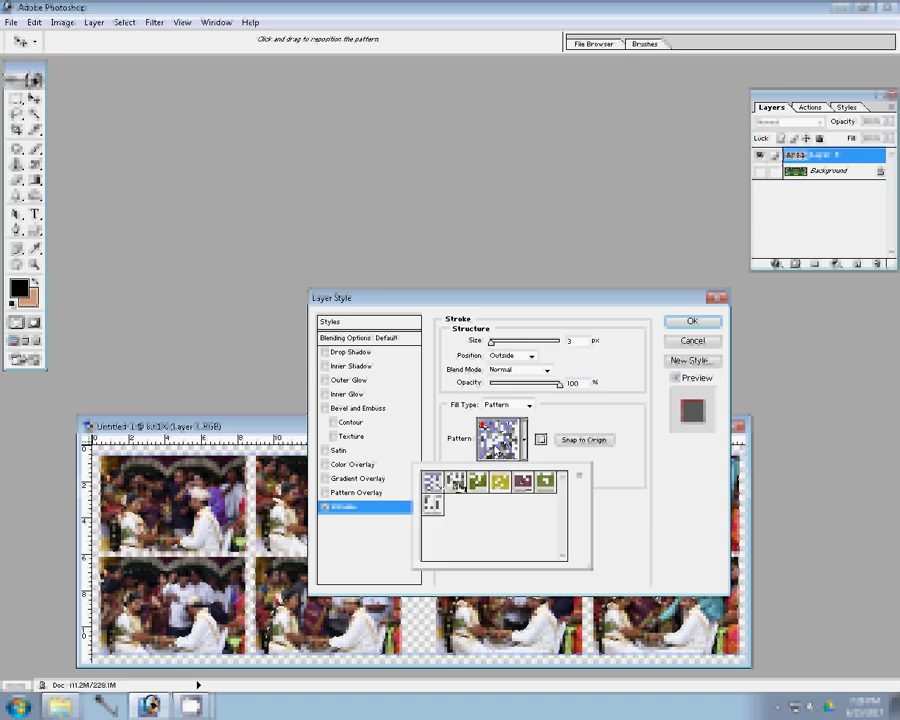
pyautogui.click(499, 481)
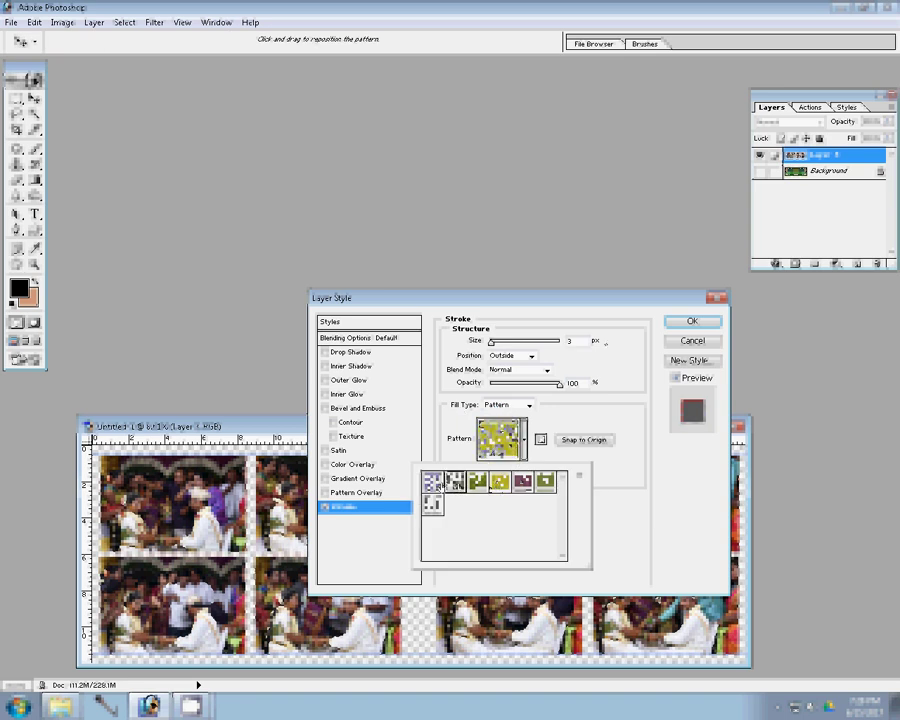
pyautogui.click(561, 364)
pyautogui.write('10')
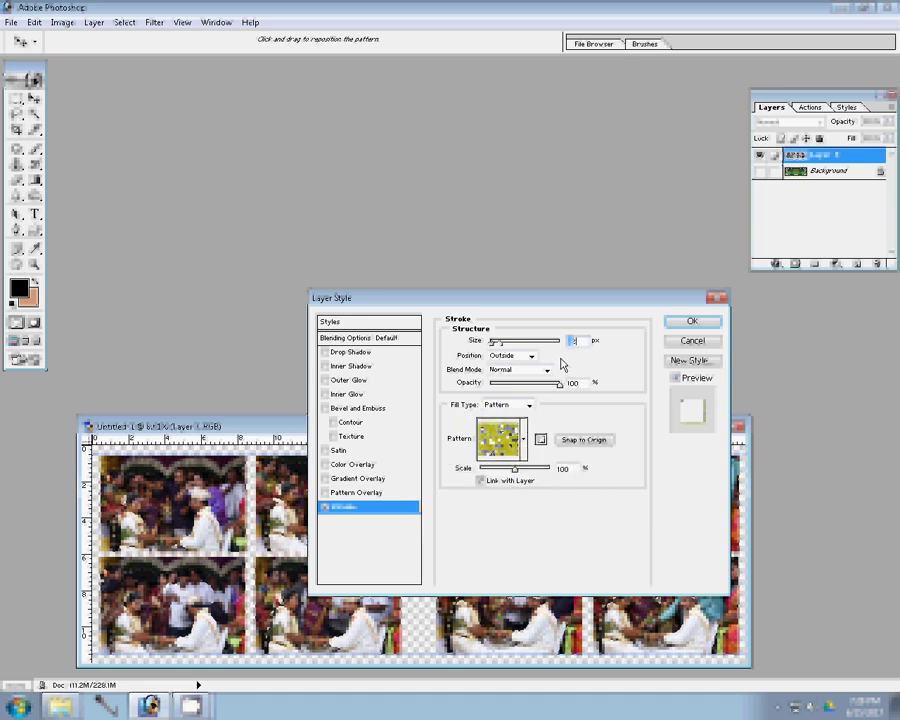
pyautogui.click(690, 322)
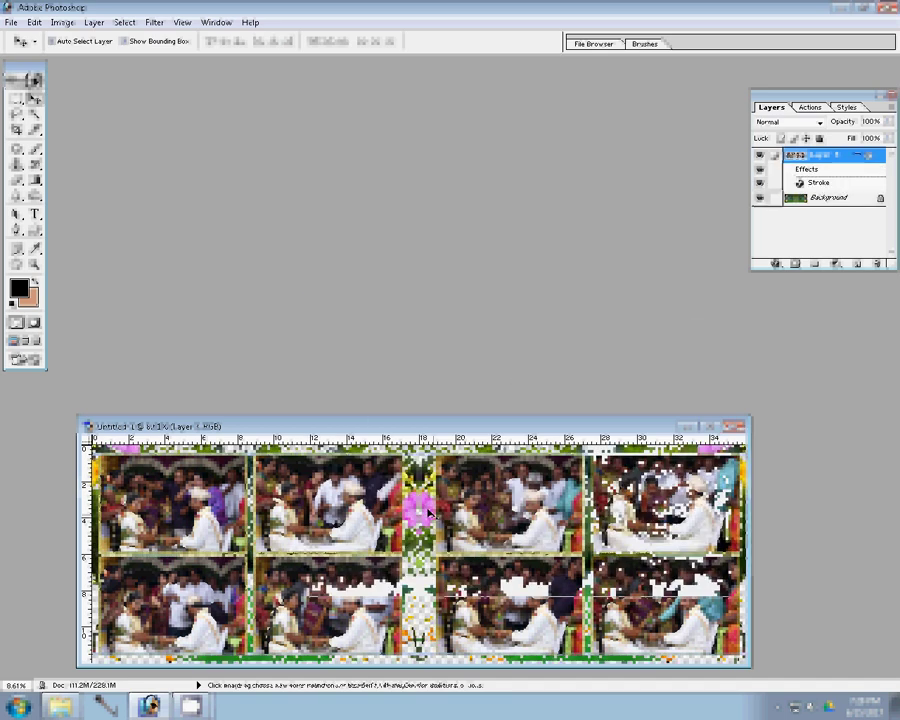
# - Save the album page as 111 in Photoshop (PSD) format and close the document
pyautogui.hotkey('ctrl', 's')
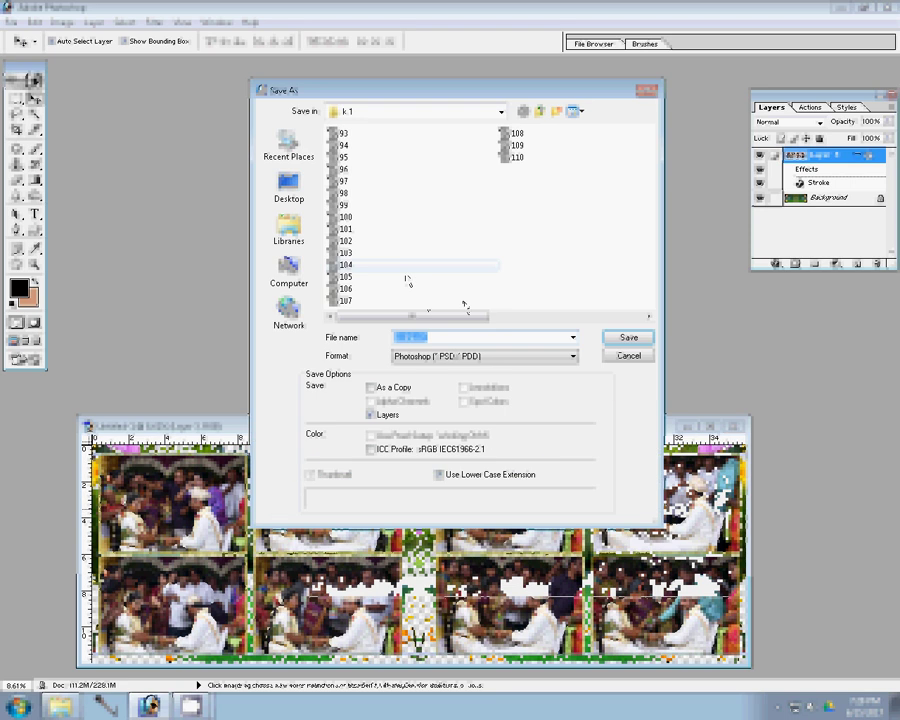
pyautogui.write('111')
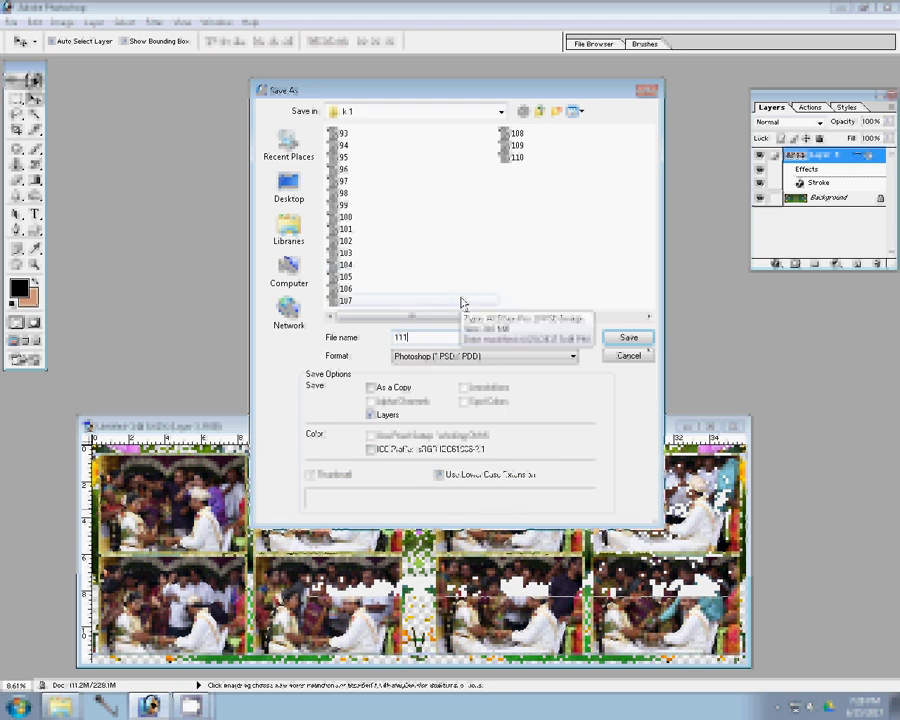
pyautogui.click(638, 337)
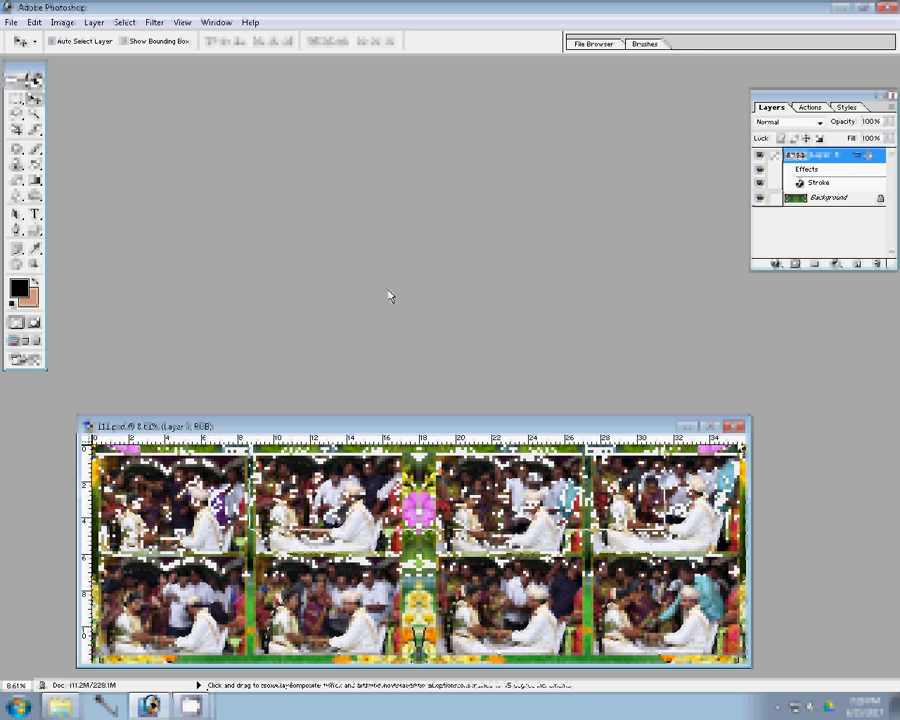
pyautogui.click(739, 427)
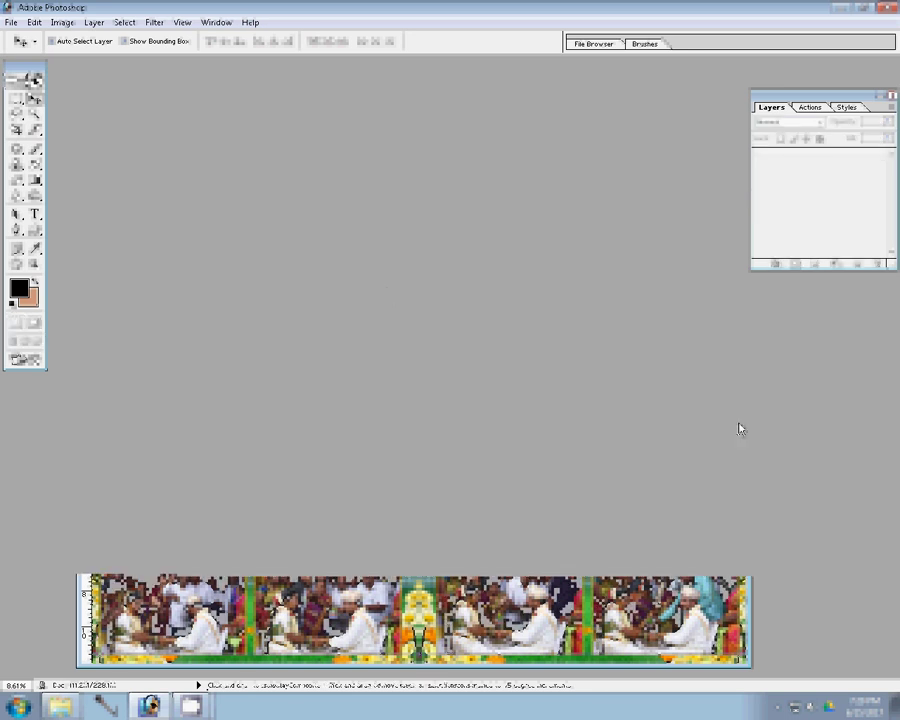